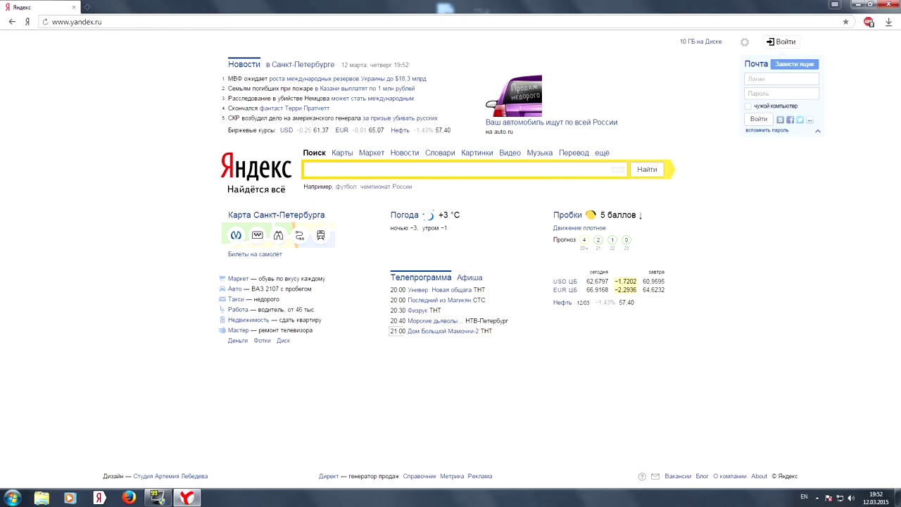
Search Yandex for 'telegram' and open the official telegram.org site from the results.
text(telegram)
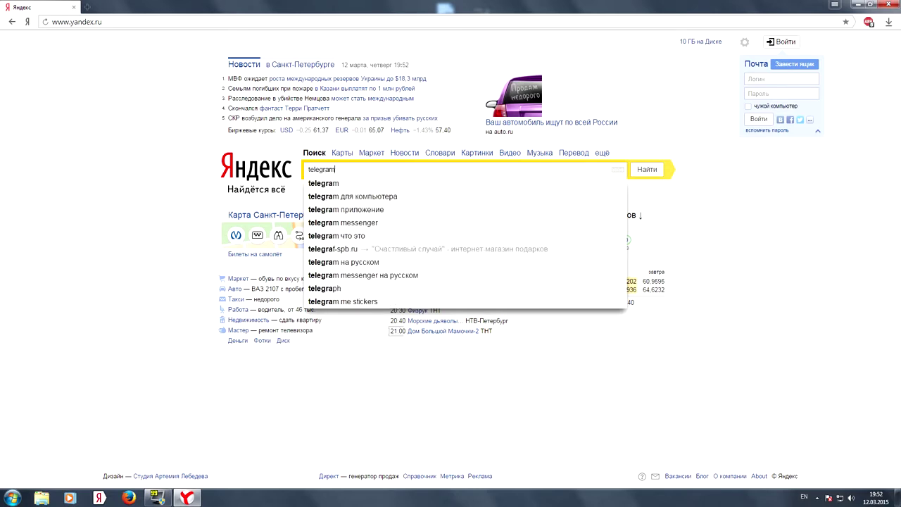
key(Return)
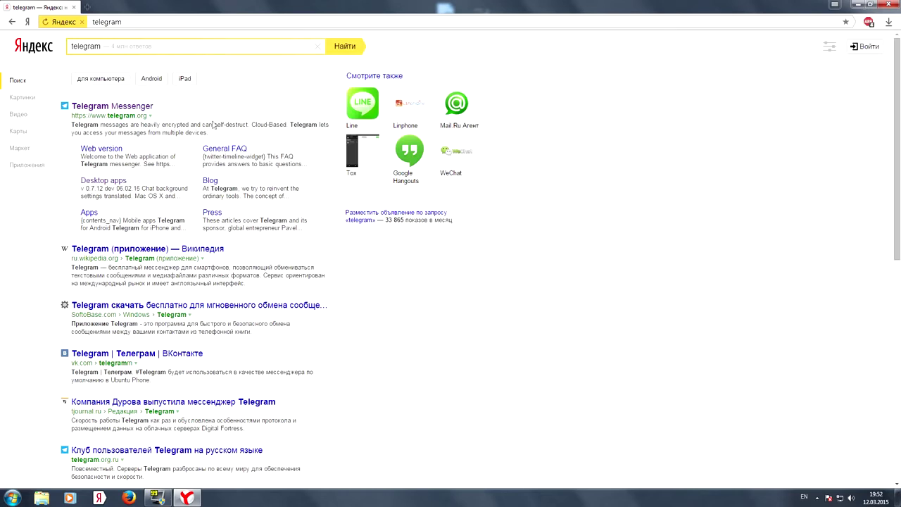
click(128, 115)
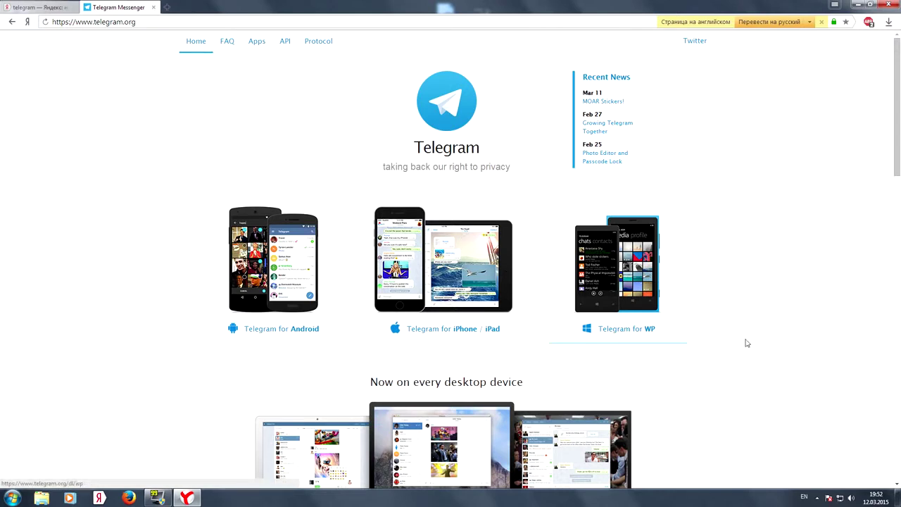
Download the Windows installer tsetup.0.7.17.exe from the PC/Mac/Linux page, then minimise the browser.
scroll(748, 337, down, 1)
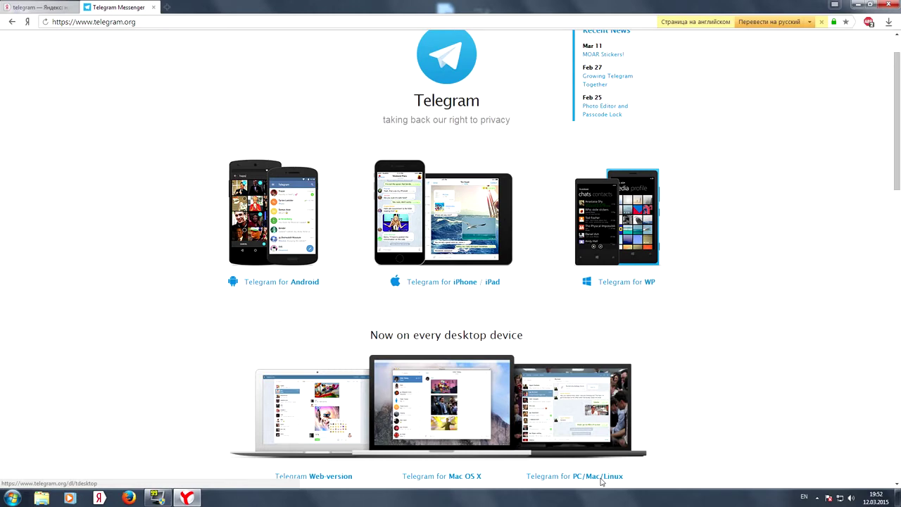
click(600, 477)
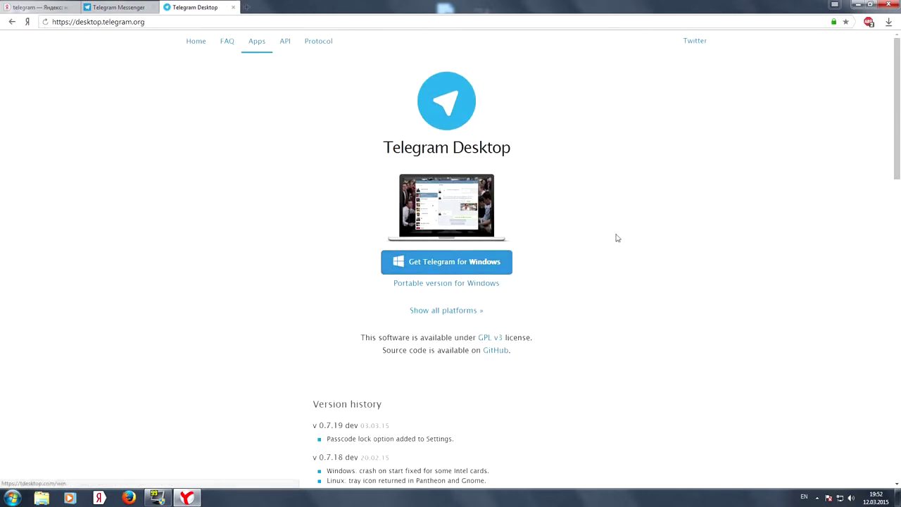
click(504, 272)
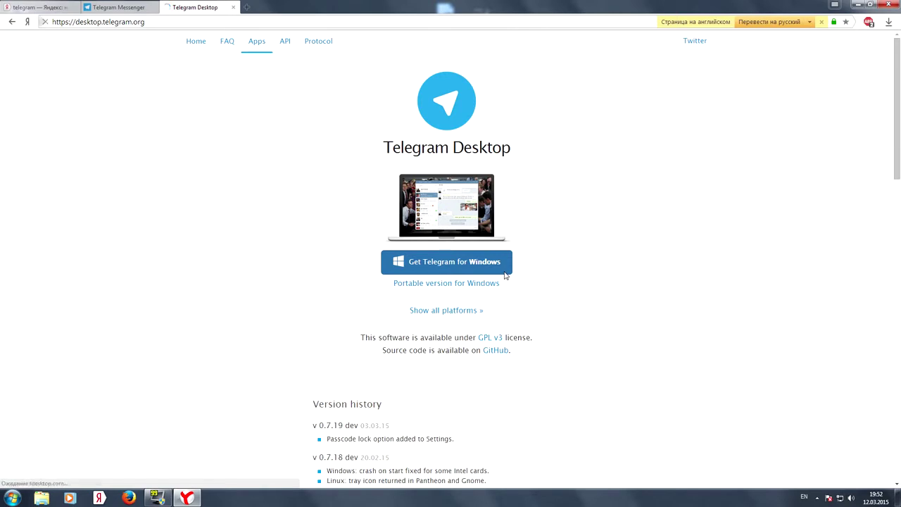
click(358, 241)
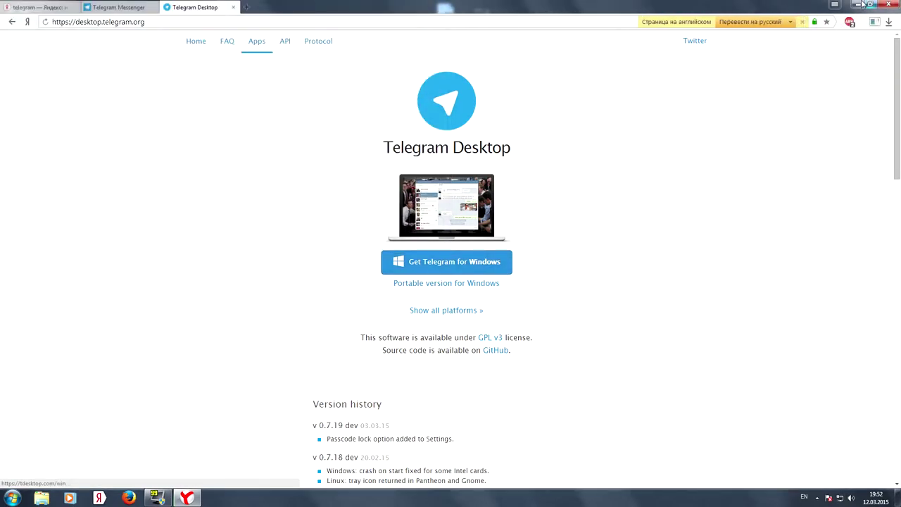
click(858, 5)
Run tsetup.0.7.17.exe from the desktop and keep English as the setup language.
drag(18, 64, 268, 120)
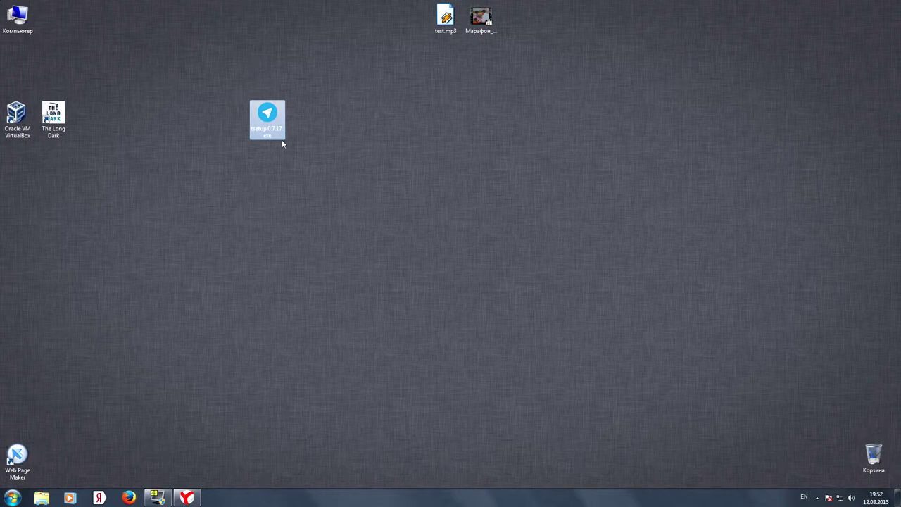
mouse_move(278, 136)
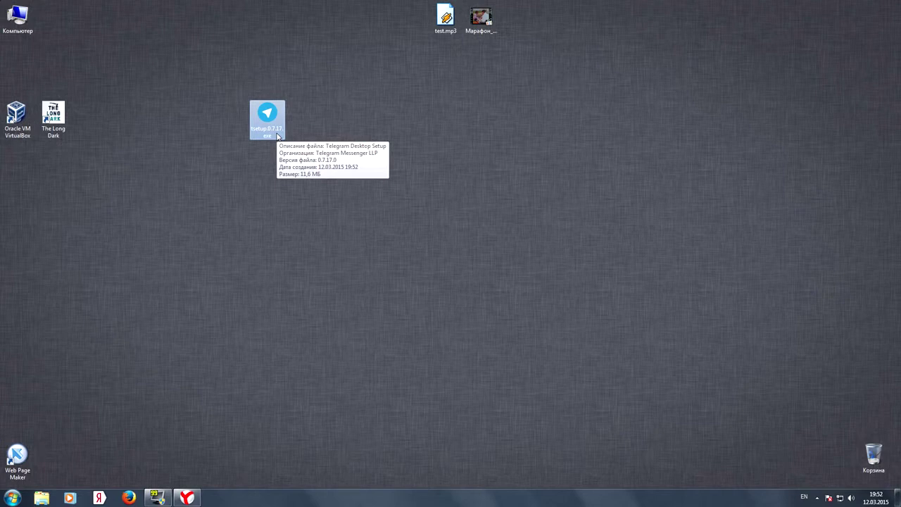
double_click(278, 136)
click(477, 257)
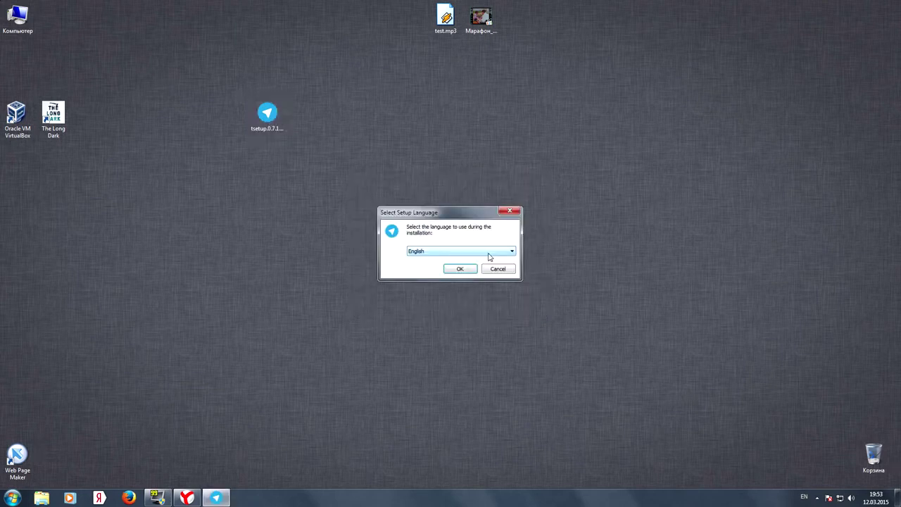
click(488, 252)
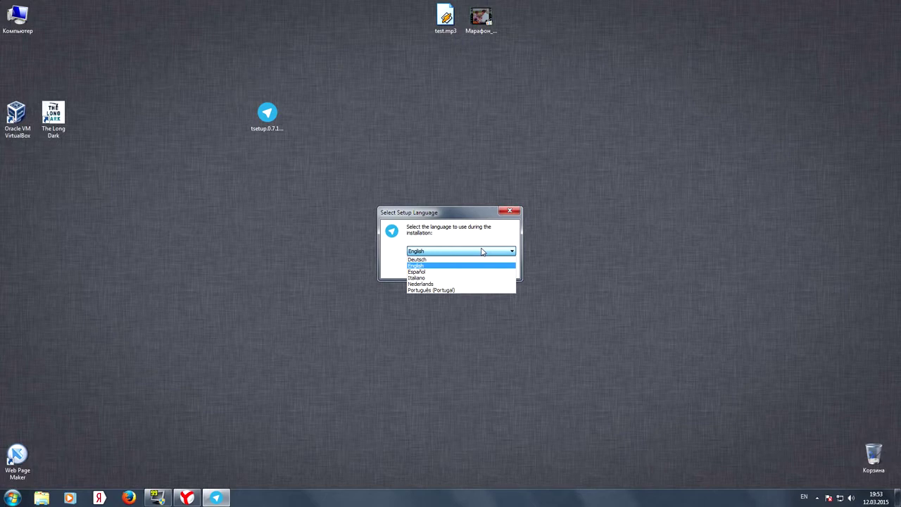
click(466, 234)
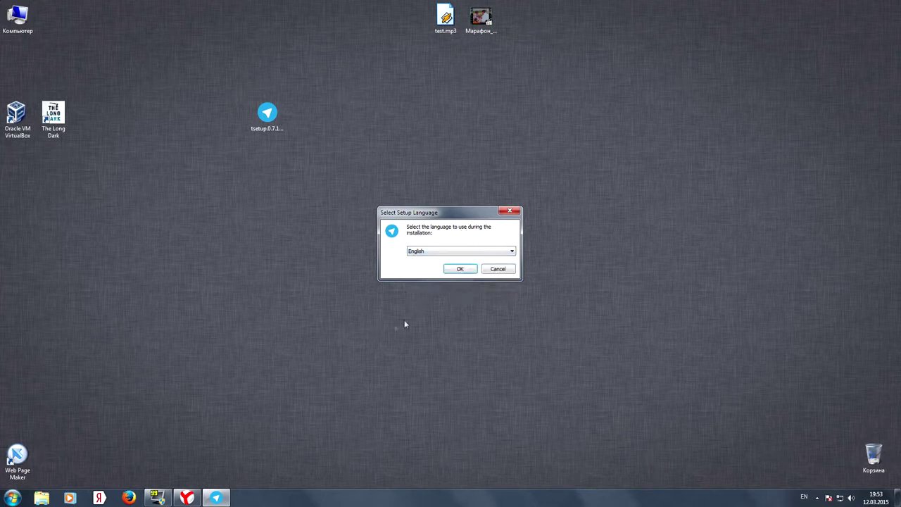
click(471, 274)
Accept the default folders and tasks, install, and finish with Telegram launching.
click(505, 323)
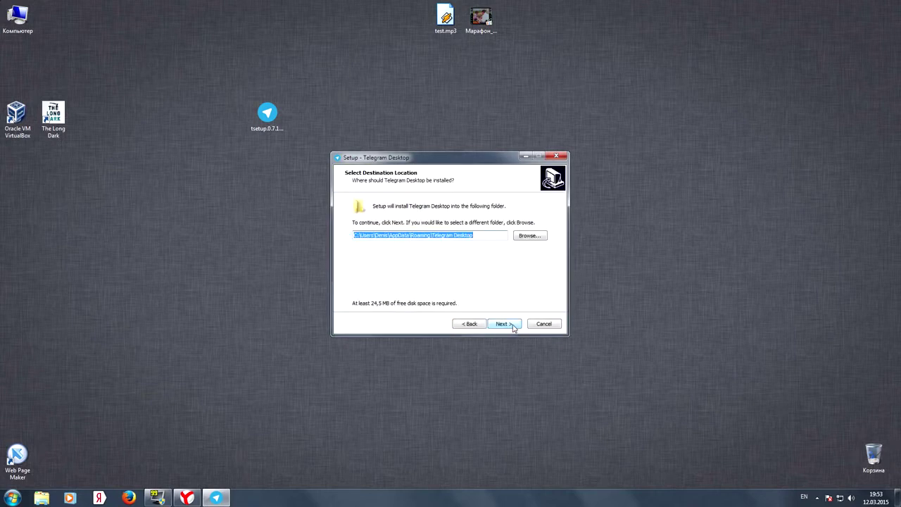
click(514, 326)
click(513, 325)
click(514, 326)
click(513, 326)
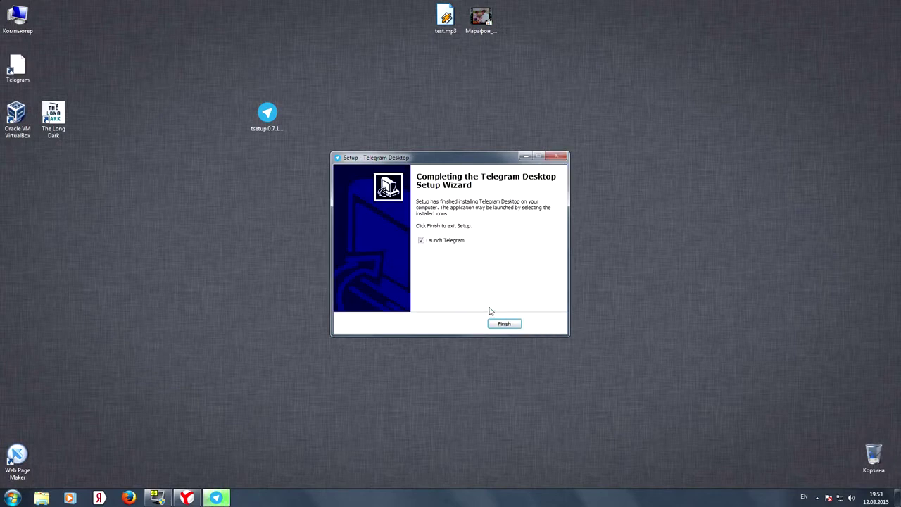
click(514, 324)
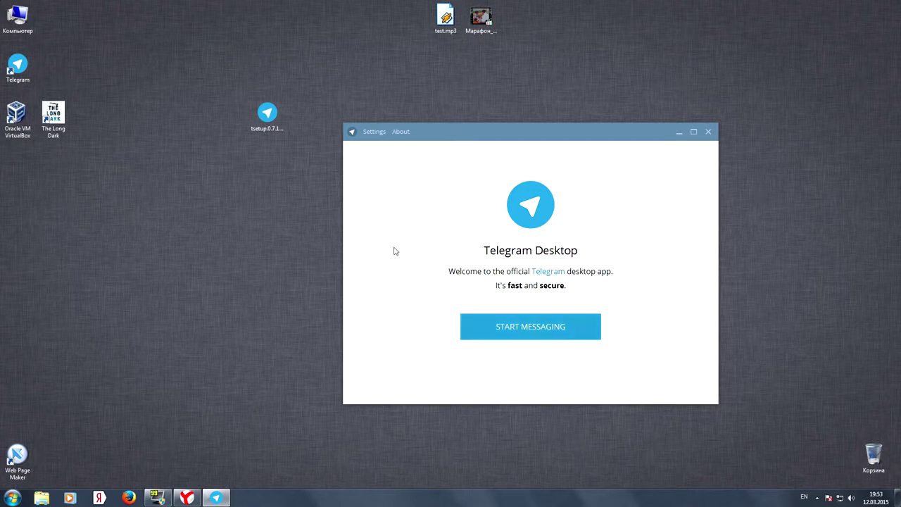
Start messaging, enter the account's phone number, then the received activation code.
click(590, 335)
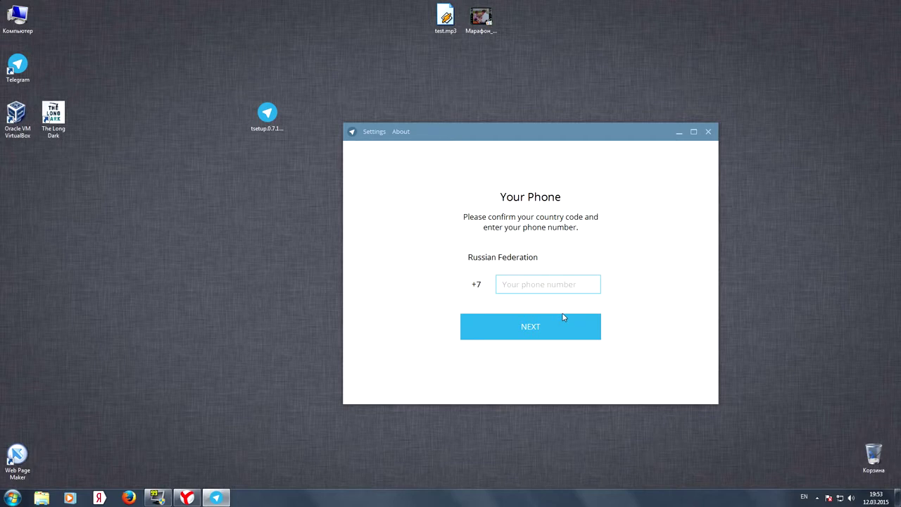
click(579, 335)
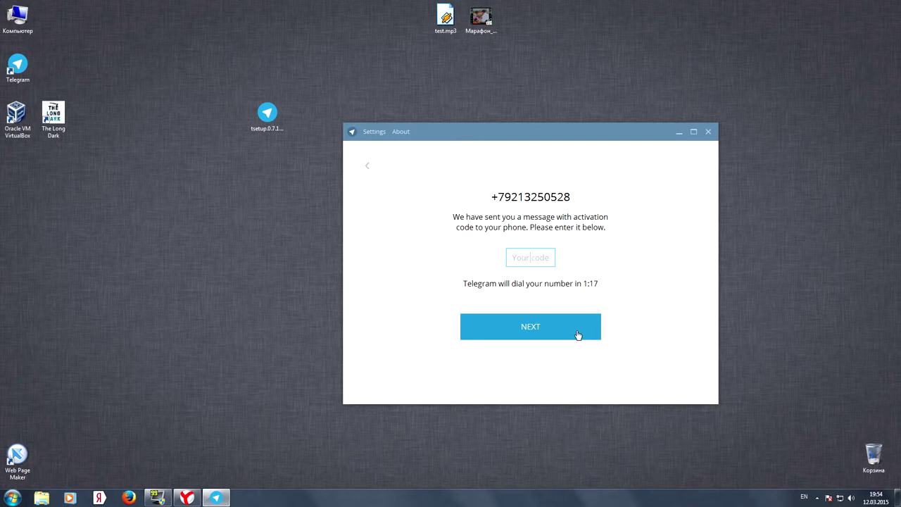
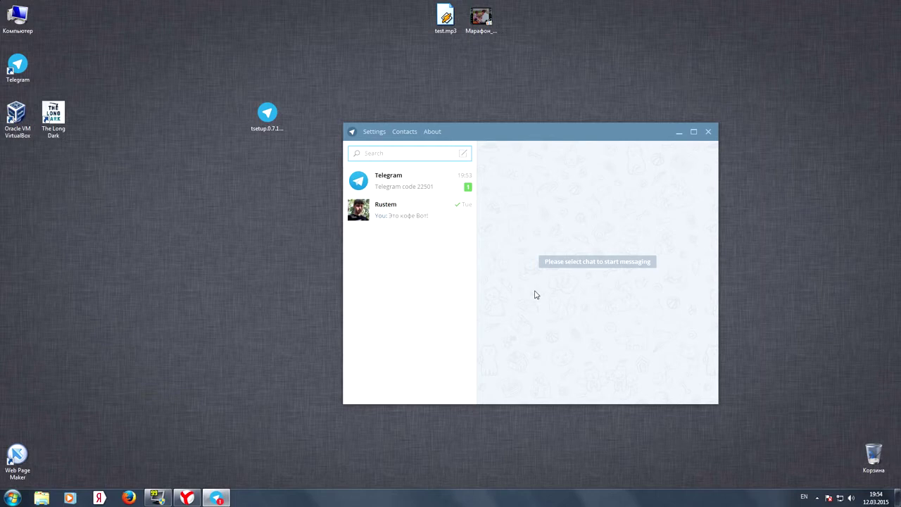
drag(538, 139, 570, 142)
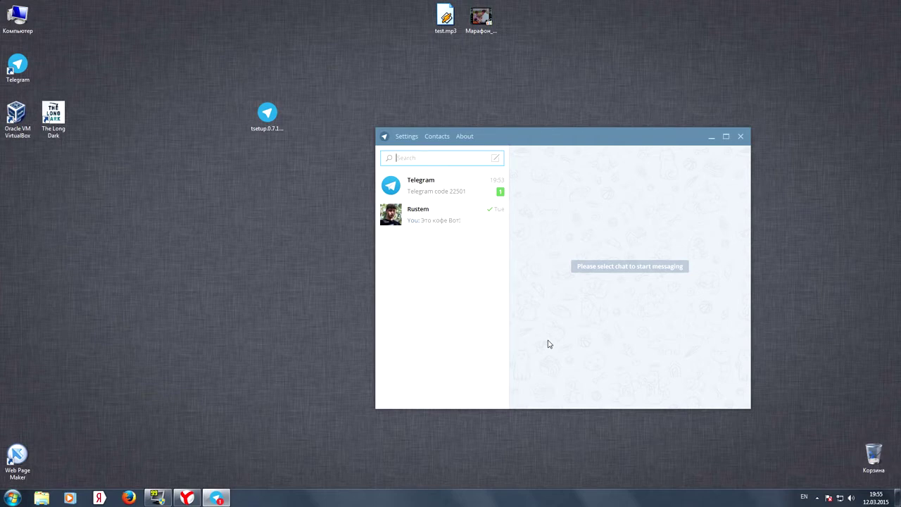
text(@)
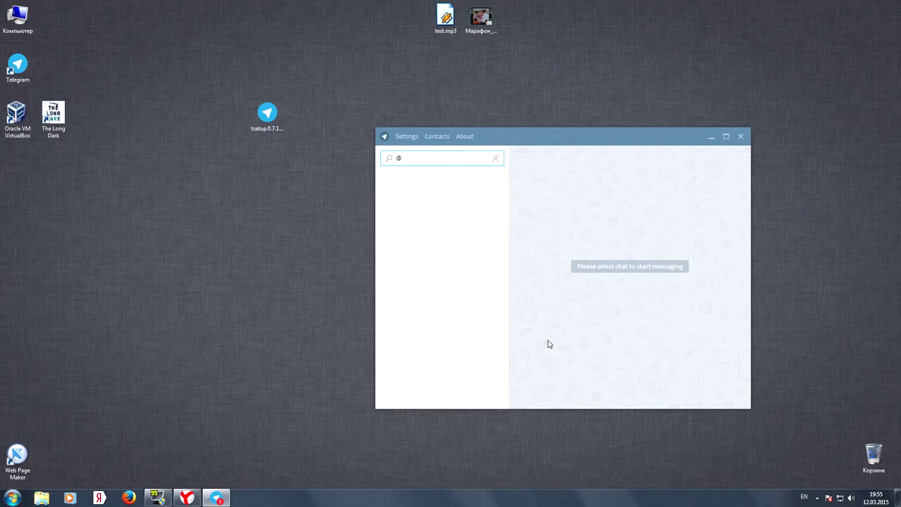
text(telerobot)
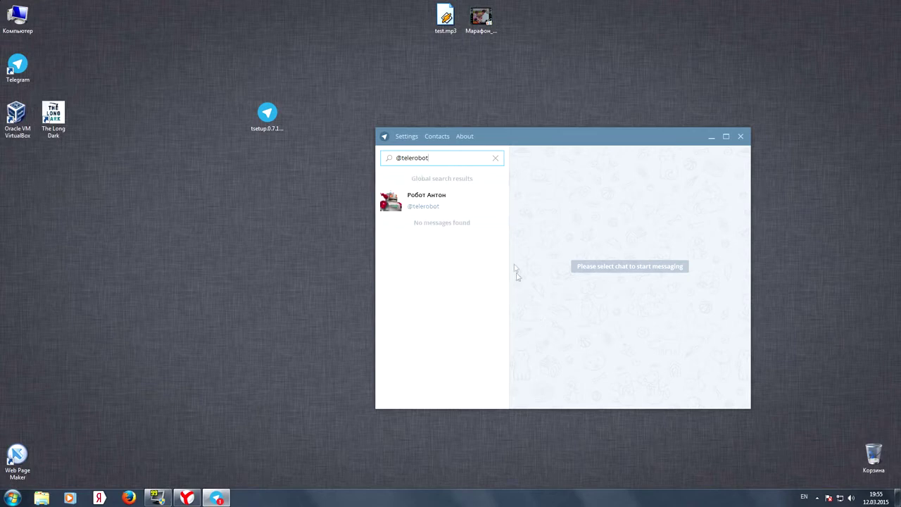
click(462, 200)
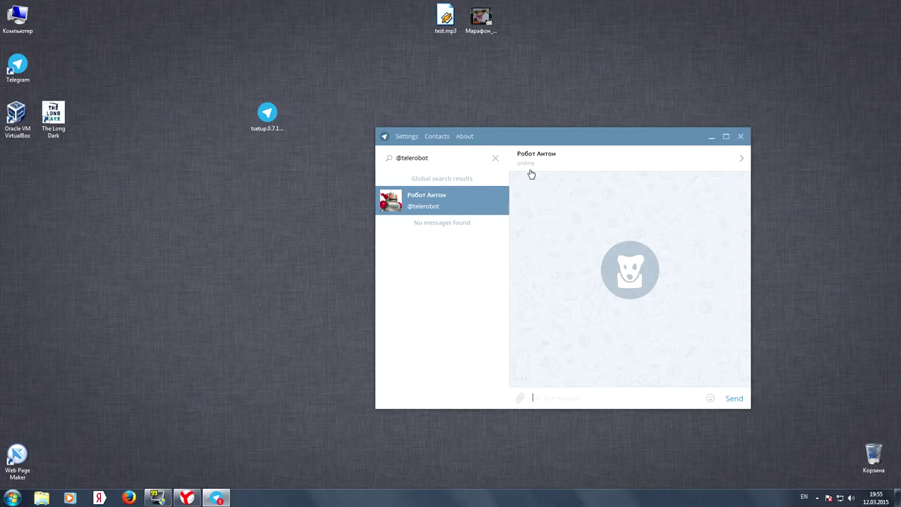
drag(637, 125, 663, 113)
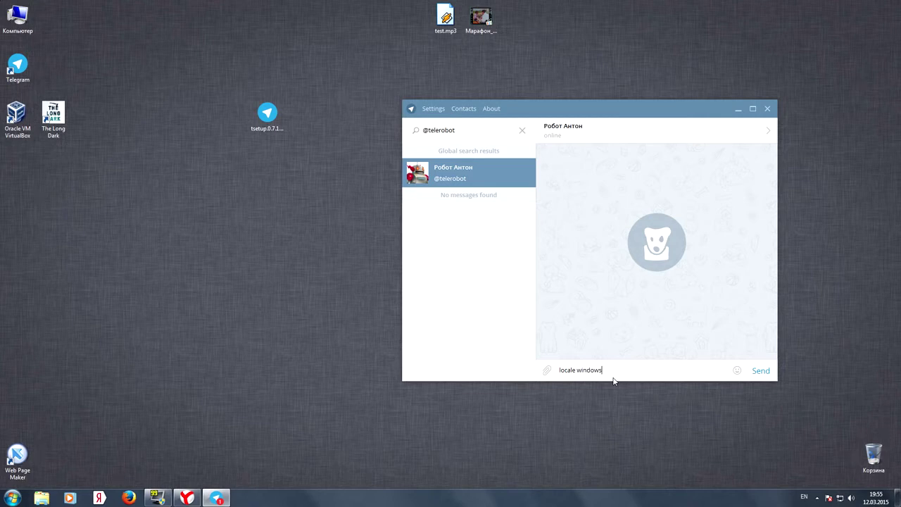
key(Return)
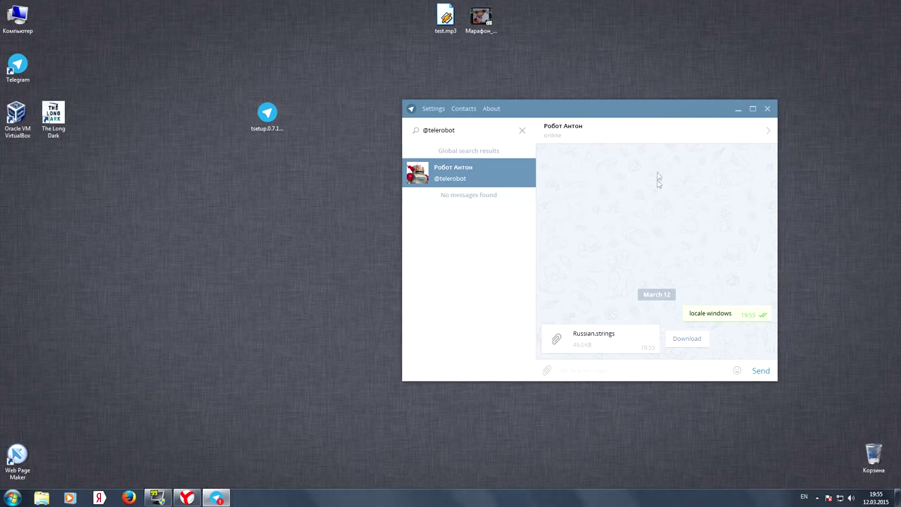
Save the bot's Russian.strings file to the desktop (Рабочий стол) via Save File As.
drag(660, 113, 649, 114)
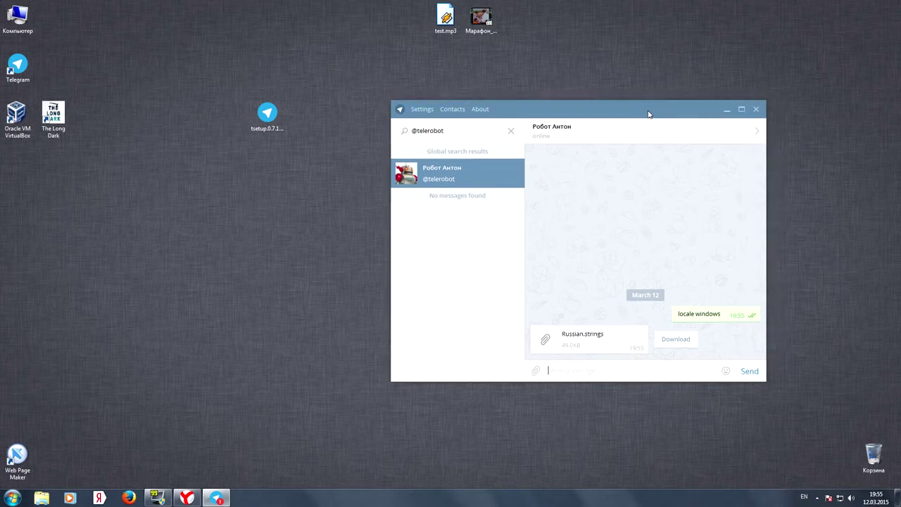
right_click(639, 346)
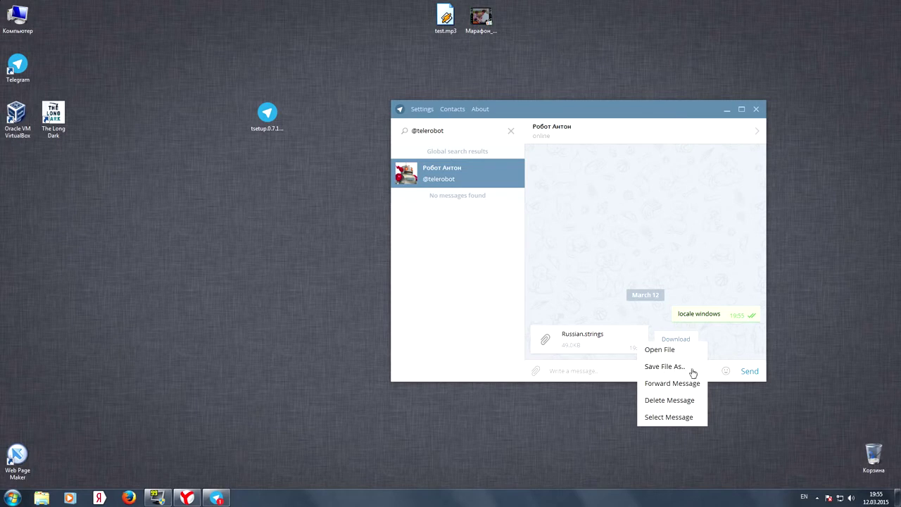
click(691, 371)
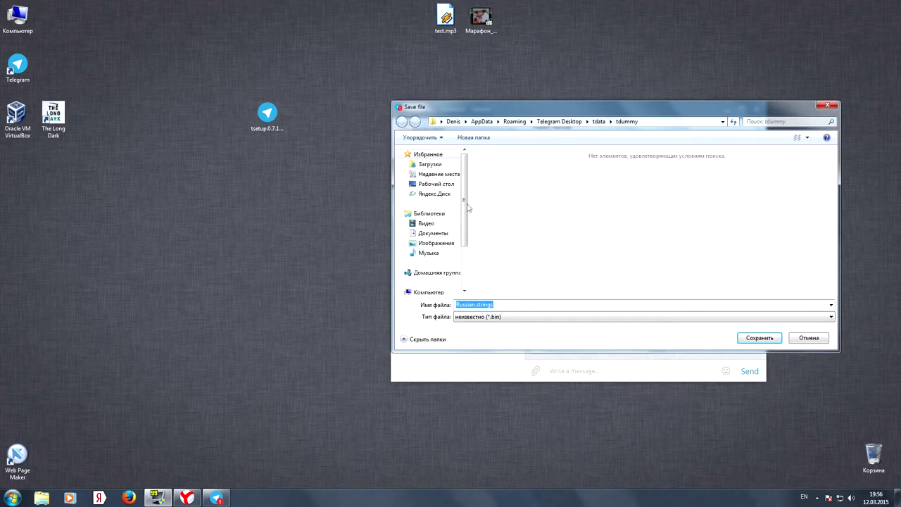
click(436, 183)
click(760, 338)
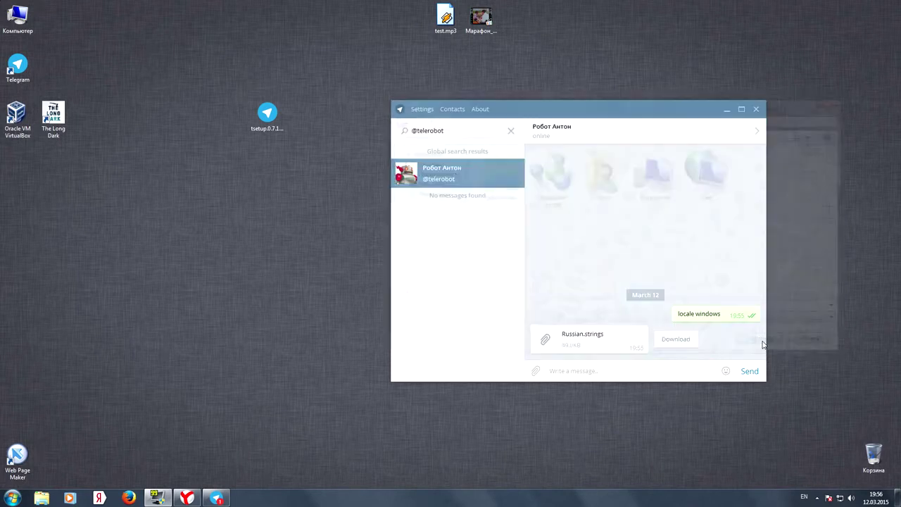
Open Telegram's Settings page and scroll down until Change language is visible.
click(18, 166)
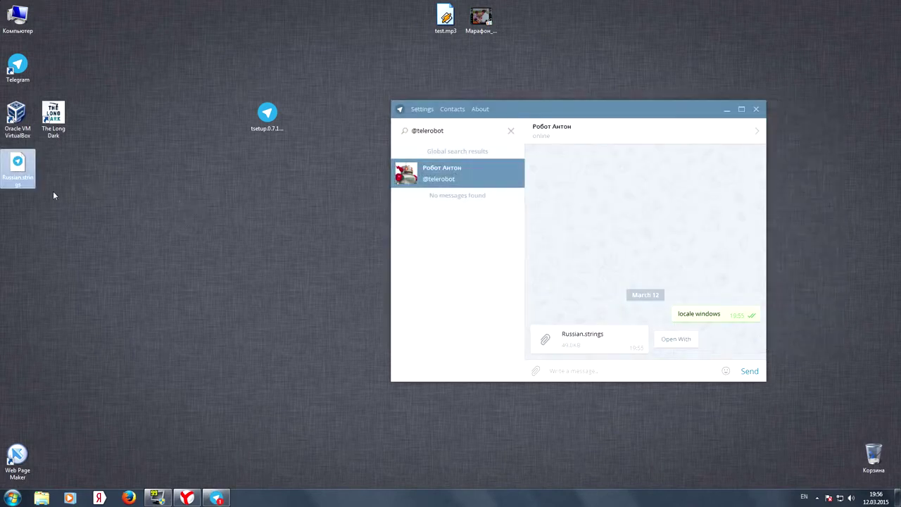
click(474, 205)
click(424, 111)
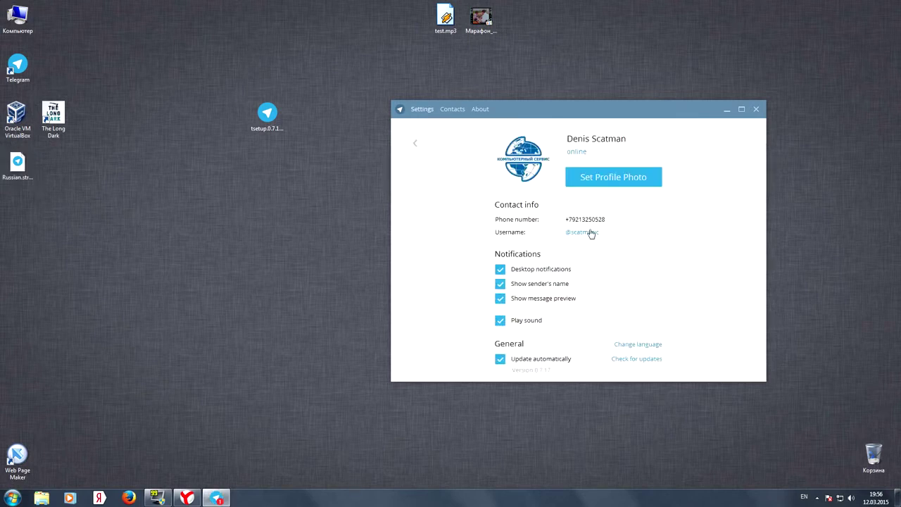
scroll(744, 292, down, 1)
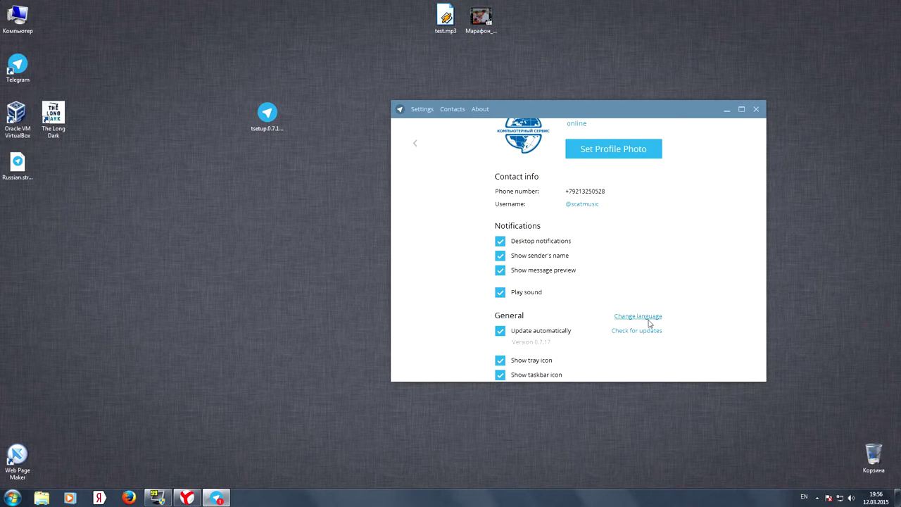
Load Russian.strings as the interface language and restart Telegram with Продолжить.
click(649, 323)
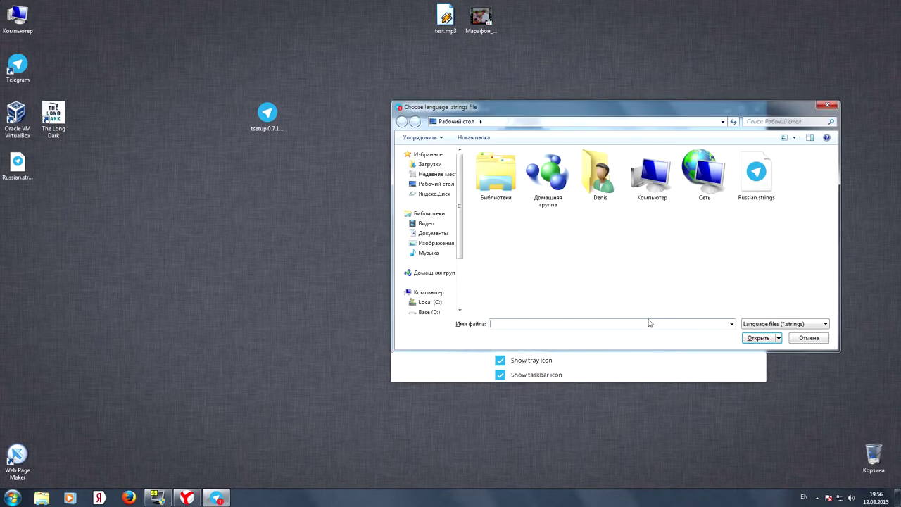
click(763, 176)
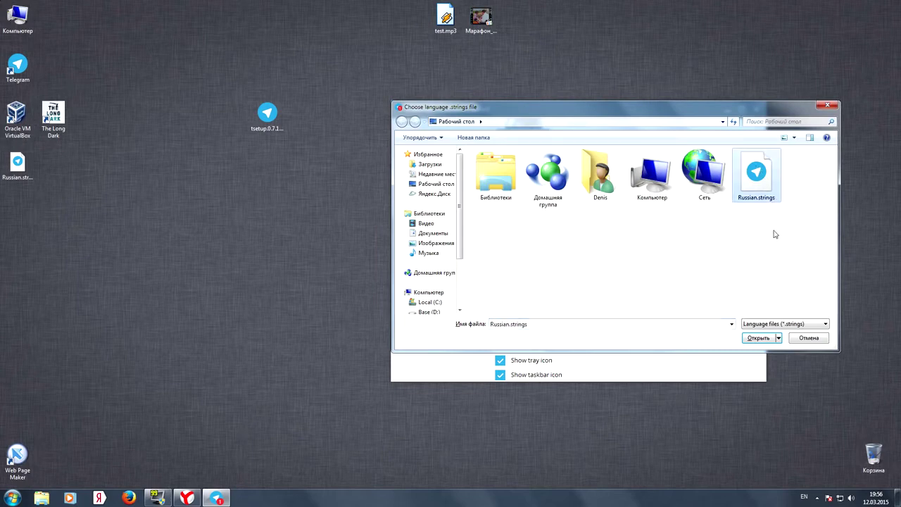
click(758, 338)
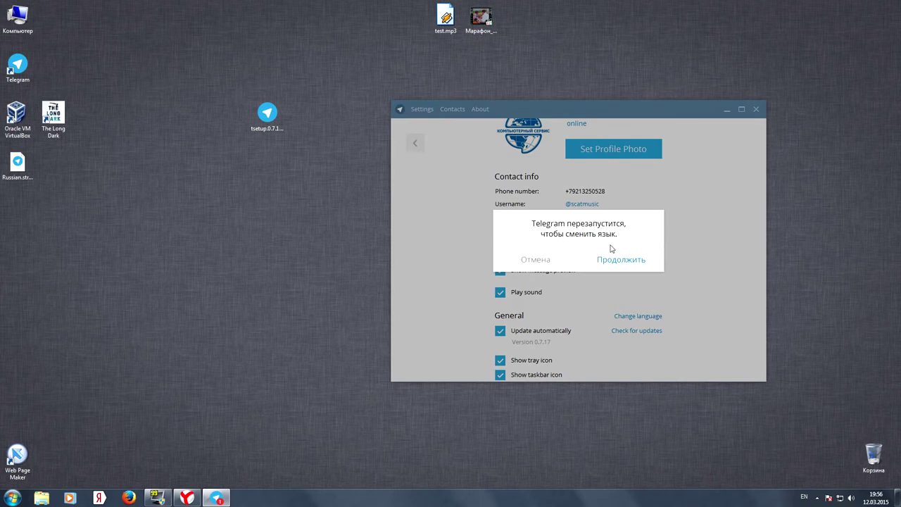
click(628, 261)
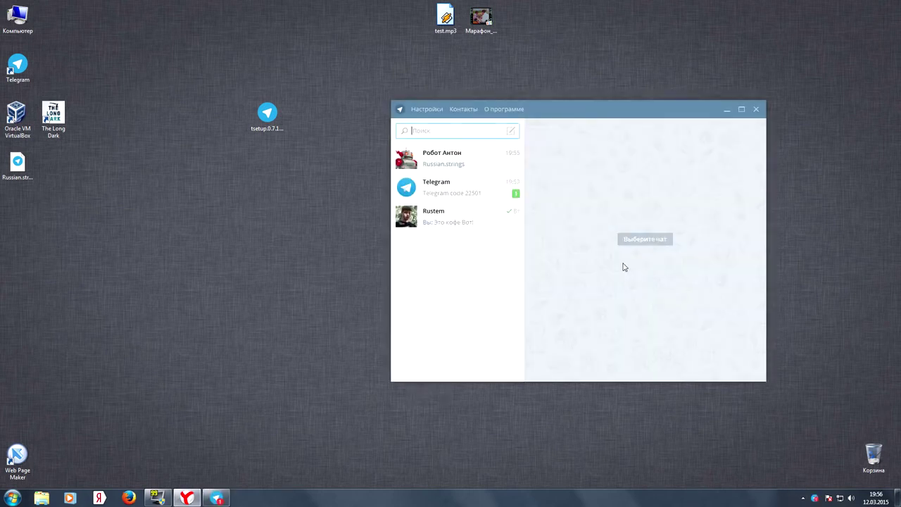
Check the Telegram version information, then reopen the Настройки page.
drag(644, 114, 595, 136)
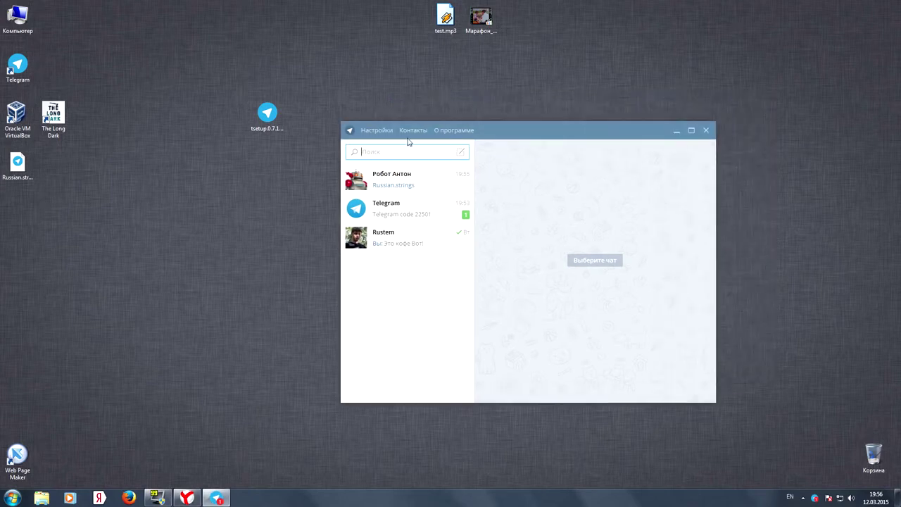
click(461, 129)
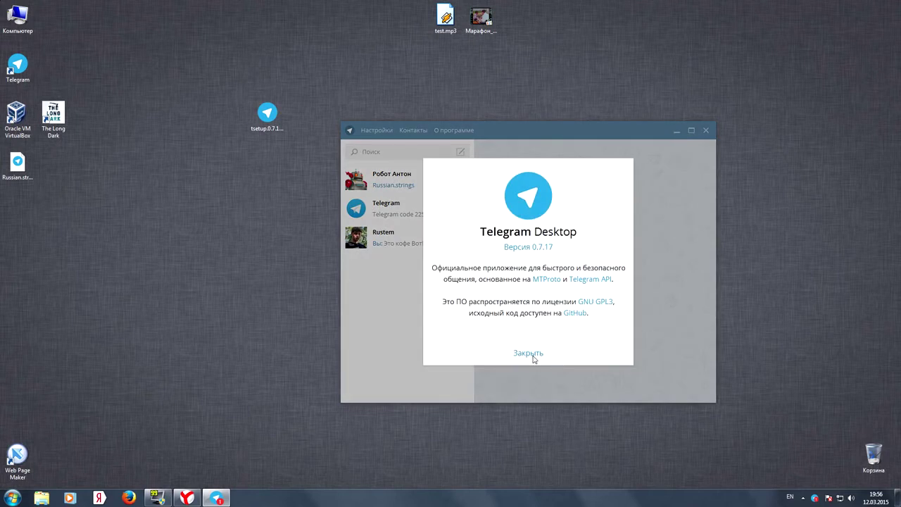
click(528, 353)
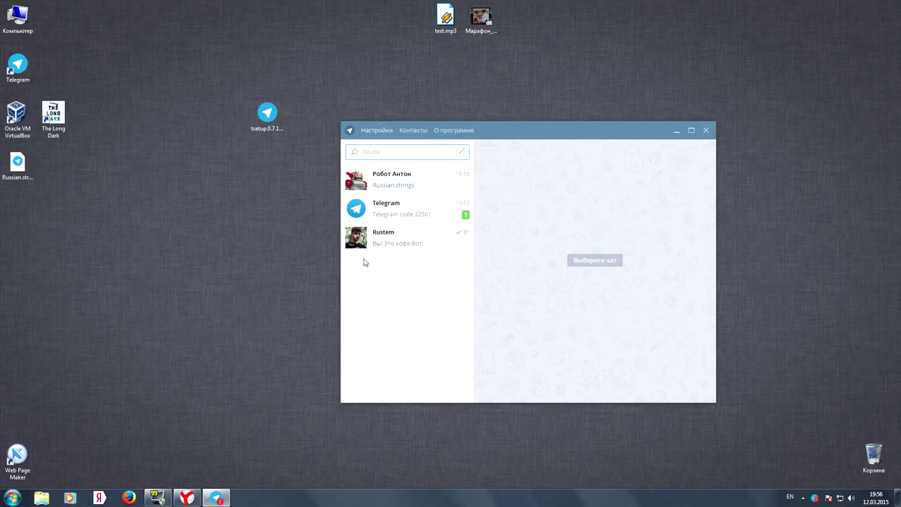
click(376, 130)
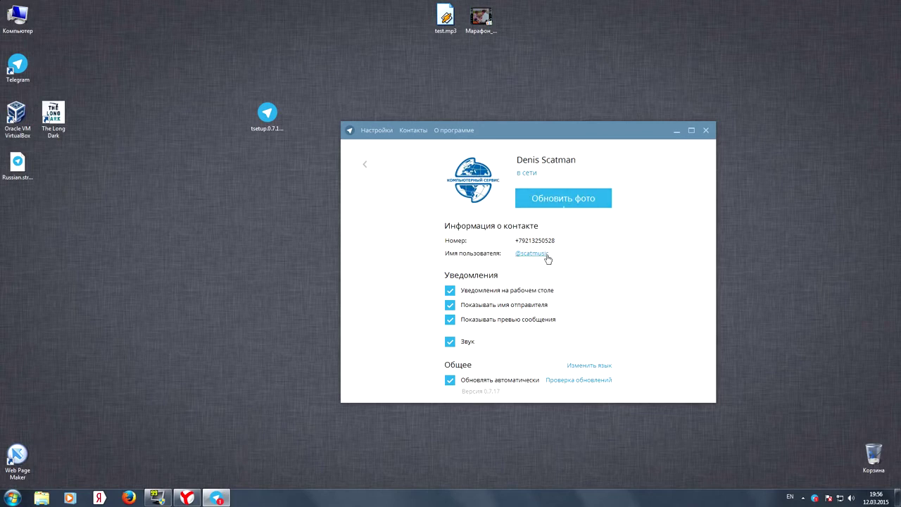
Scroll through the Russian Настройки page, then return to the chat list.
scroll(630, 270, down, 2)
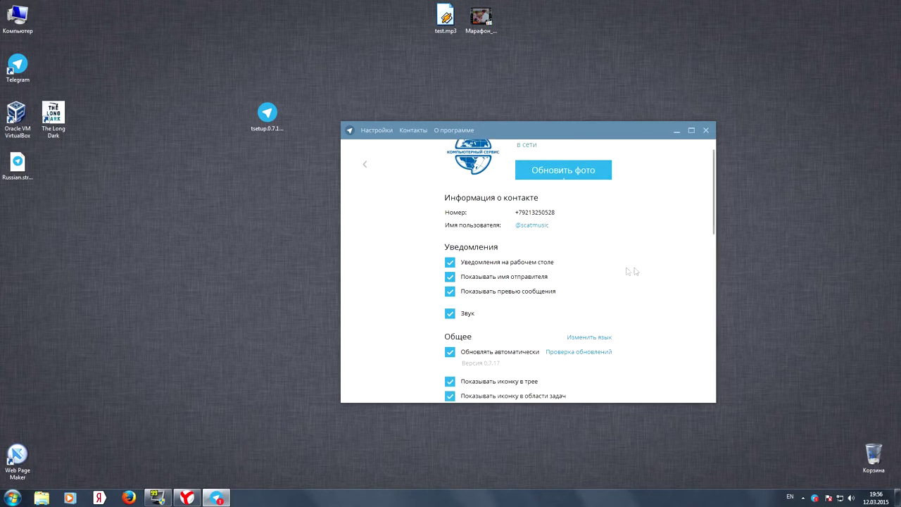
scroll(654, 273, down, 4)
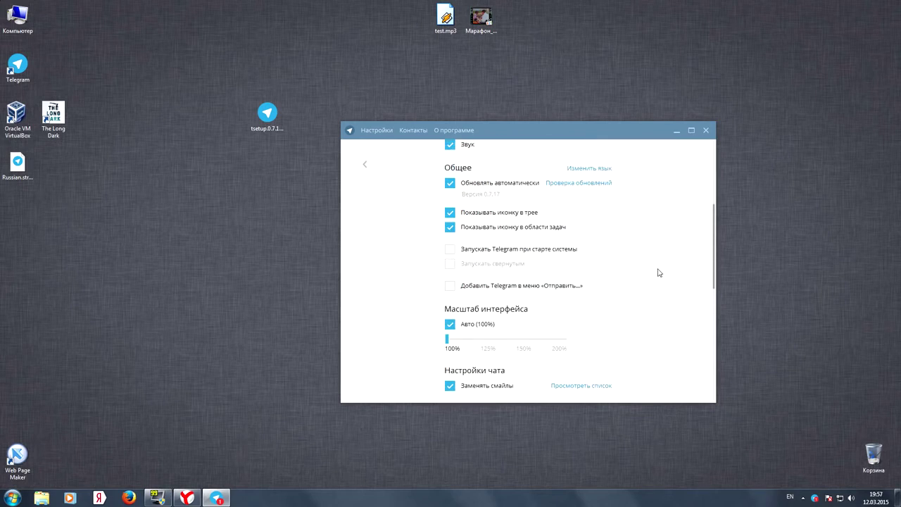
scroll(658, 270, down, 3)
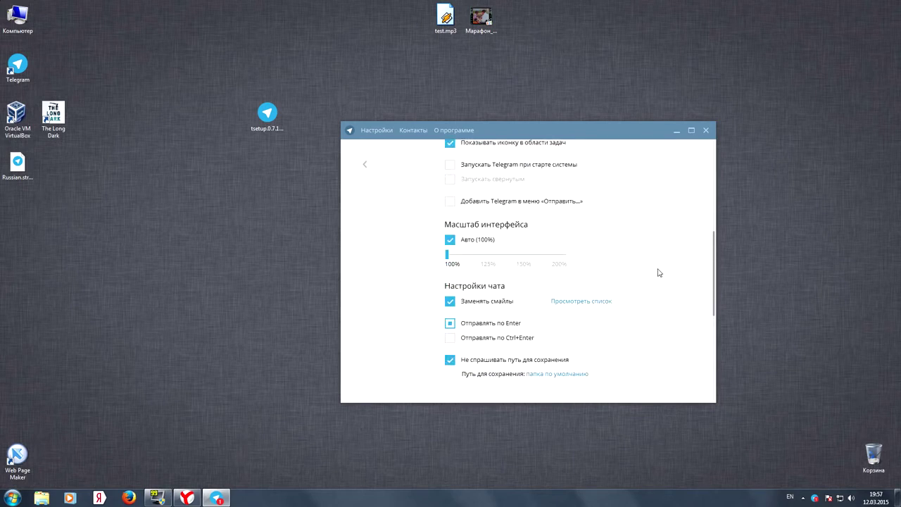
click(366, 165)
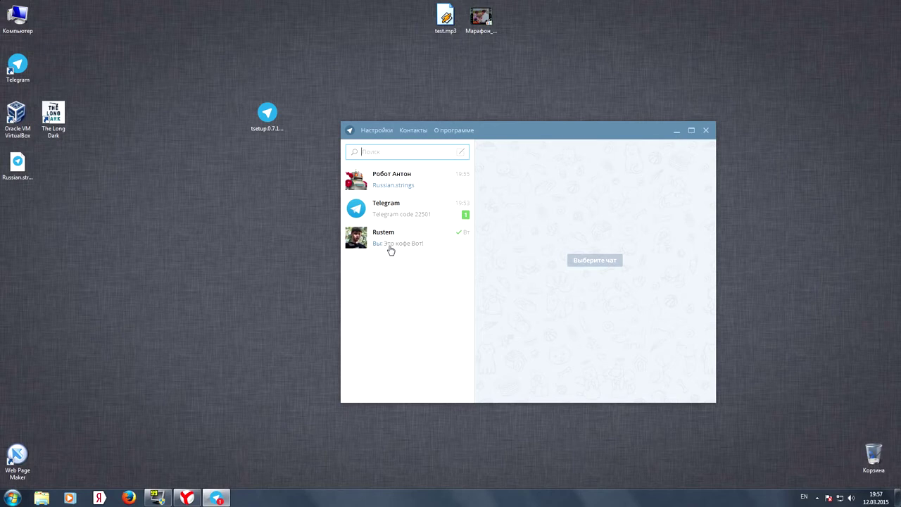
In the contact's chat, send the long-haired man with round glasses sticker.
click(391, 246)
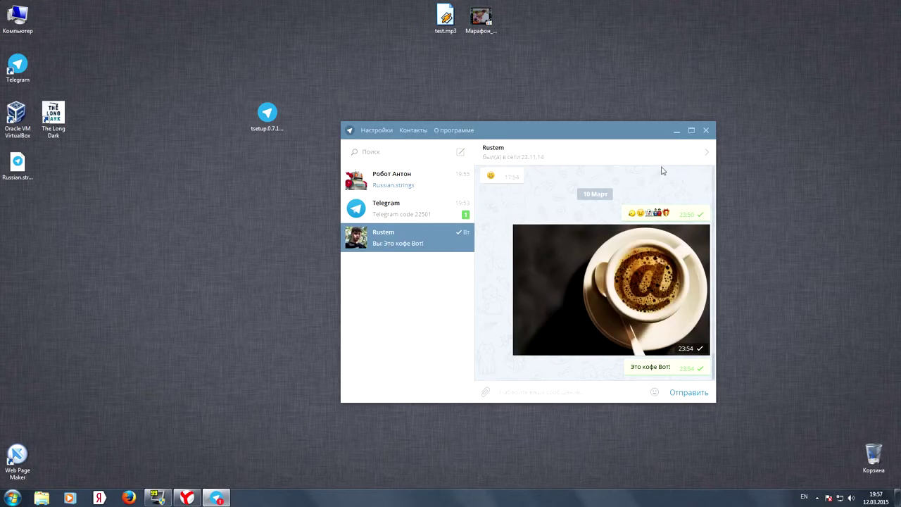
mouse_move(654, 393)
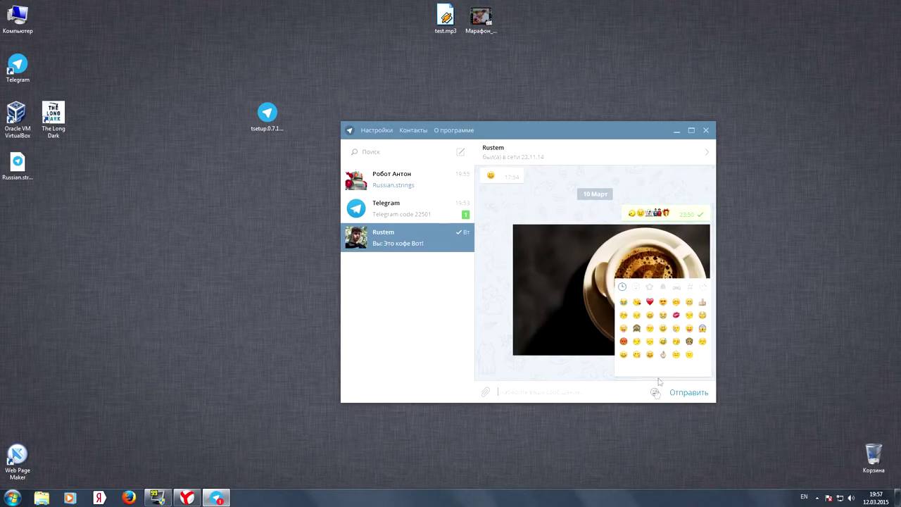
click(636, 287)
click(649, 287)
click(676, 286)
click(692, 289)
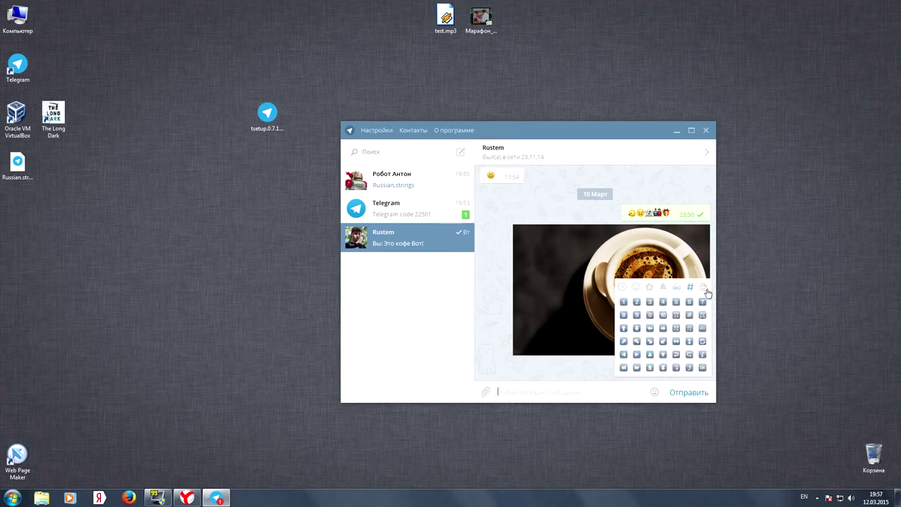
click(704, 288)
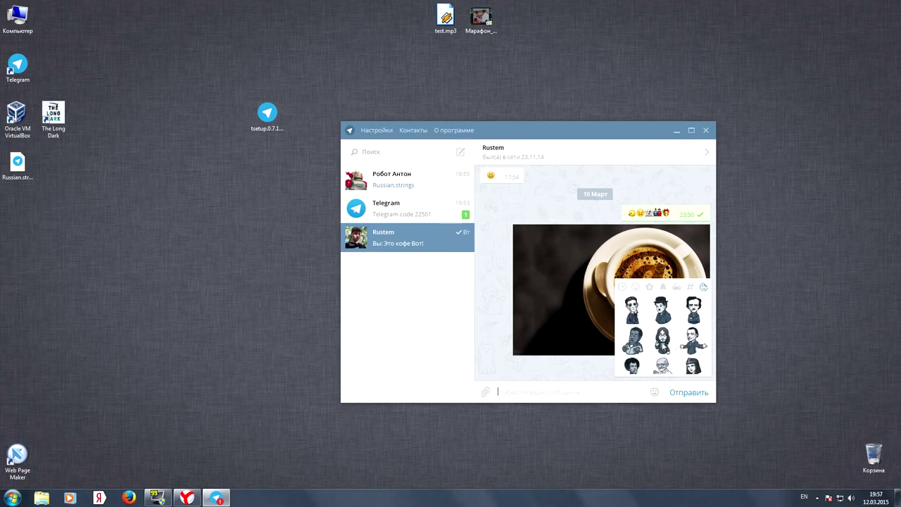
click(662, 342)
Send a second sticker, then remove it with Удалить сообщение.
mouse_move(656, 393)
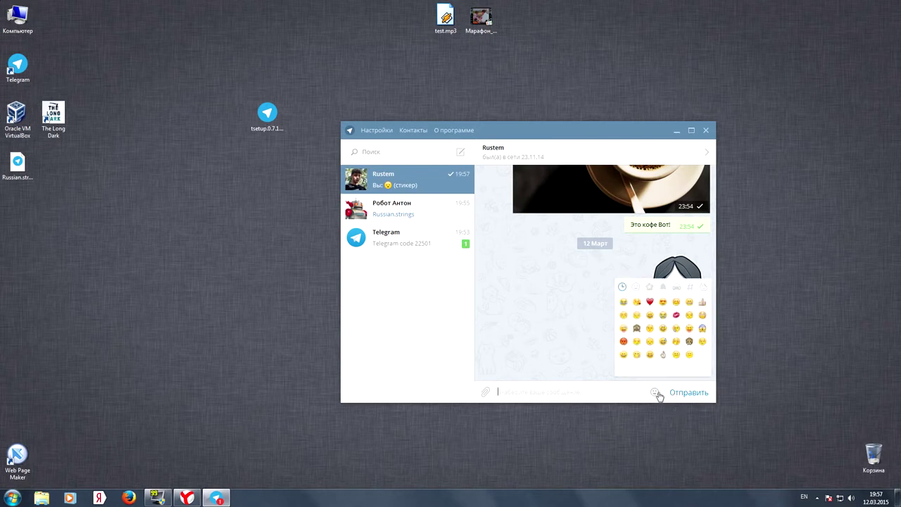
click(703, 287)
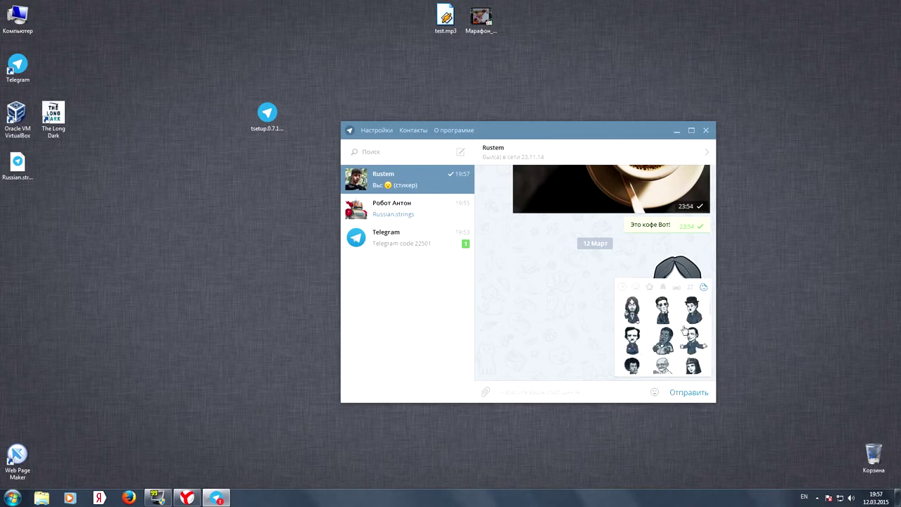
click(700, 303)
scroll(619, 294, up, 2)
scroll(655, 317, down, 2)
right_click(664, 328)
click(688, 347)
click(577, 284)
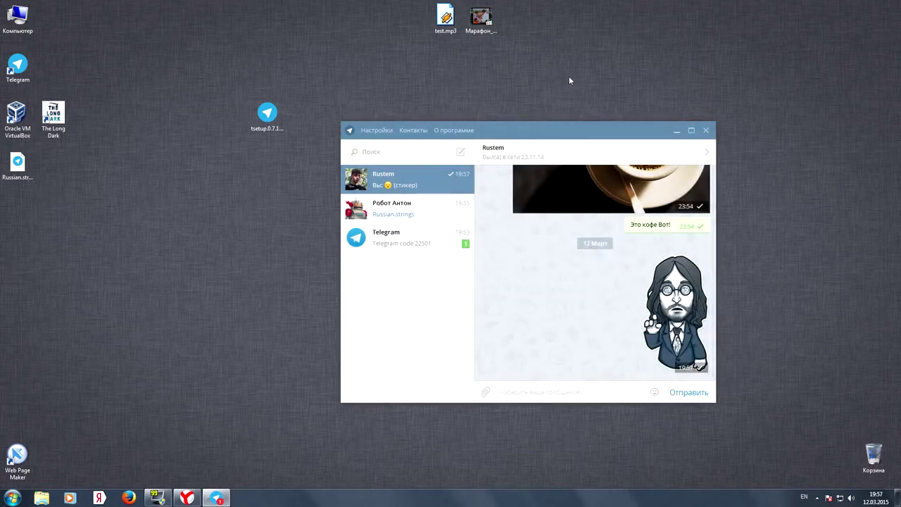
Send test.mp3 and the message 'Привет' in the chat, then start playing the mp3.
drag(445, 17, 583, 274)
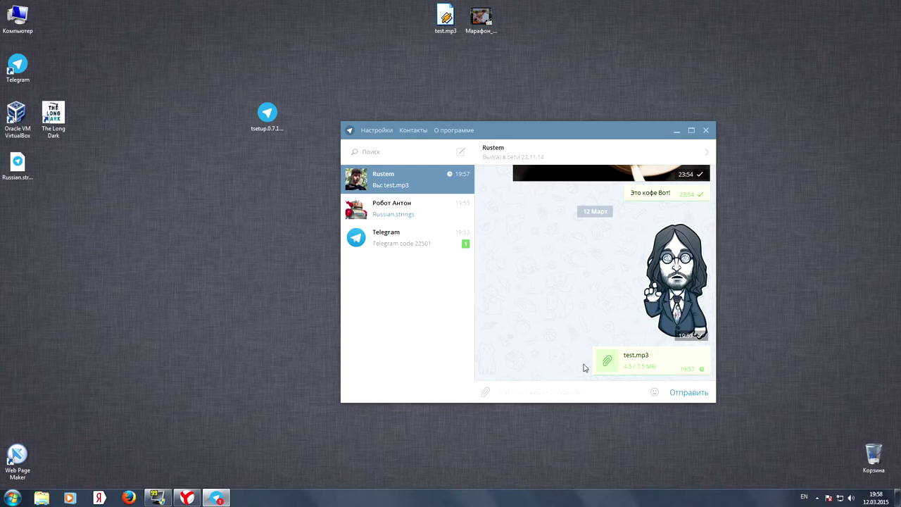
key(Return)
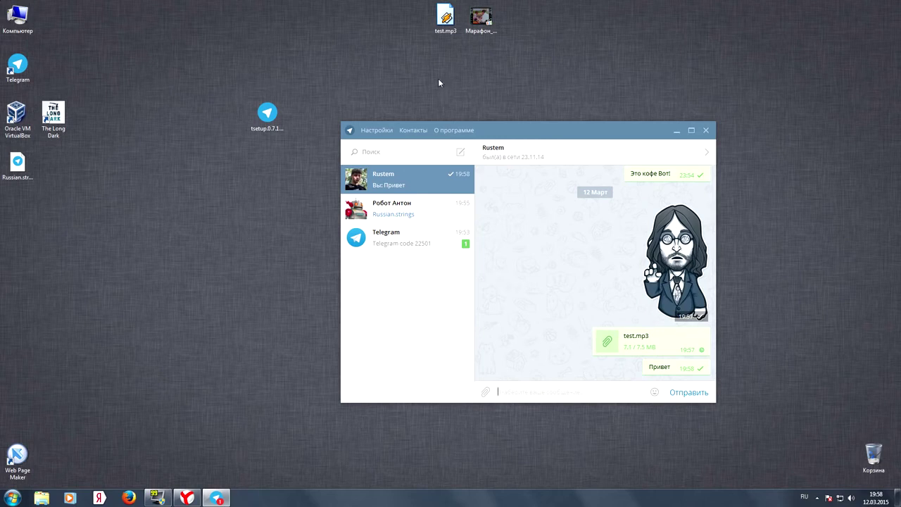
click(617, 344)
Move Telegram left, lower the playback volume to 17%, skip ahead, and close the player.
drag(637, 135, 472, 142)
drag(759, 149, 741, 154)
click(690, 161)
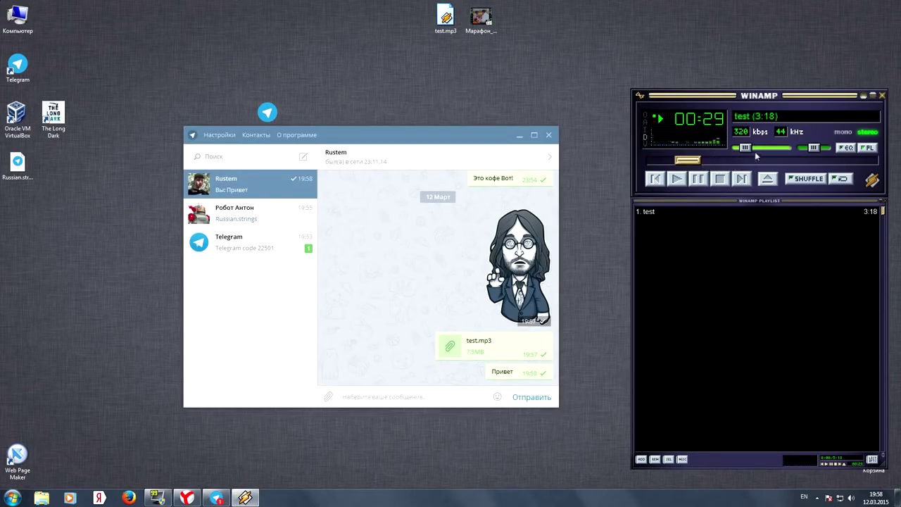
drag(689, 161, 821, 163)
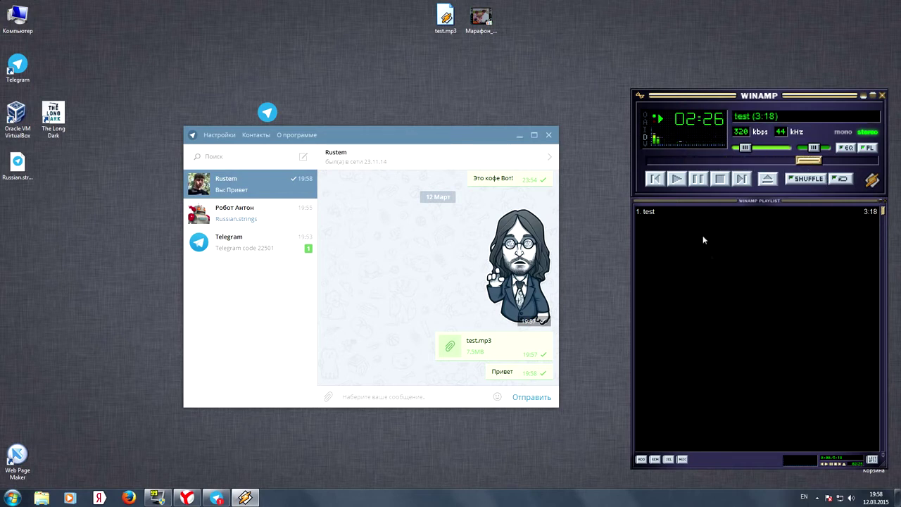
click(883, 95)
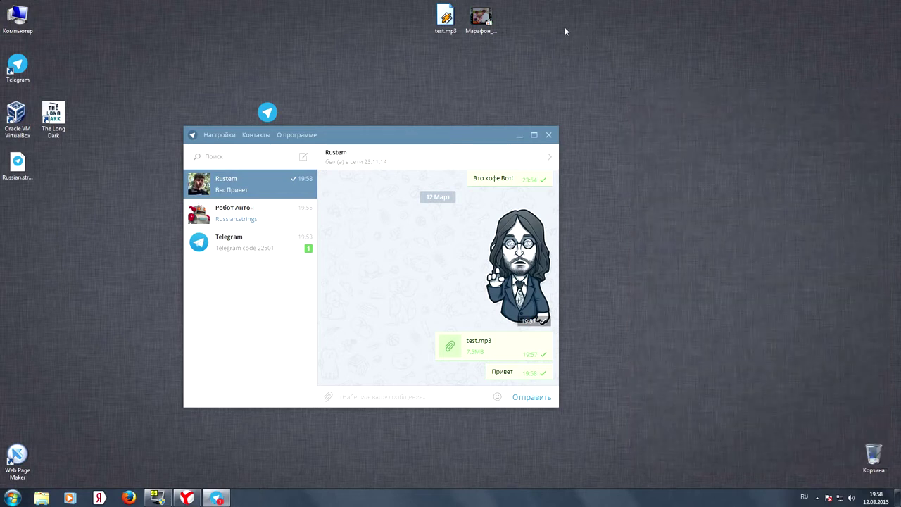
Drop the 20.7 MB video Марафон_15_1991год_отрывок.ts from the desktop into the contact's chat.
drag(491, 18, 423, 328)
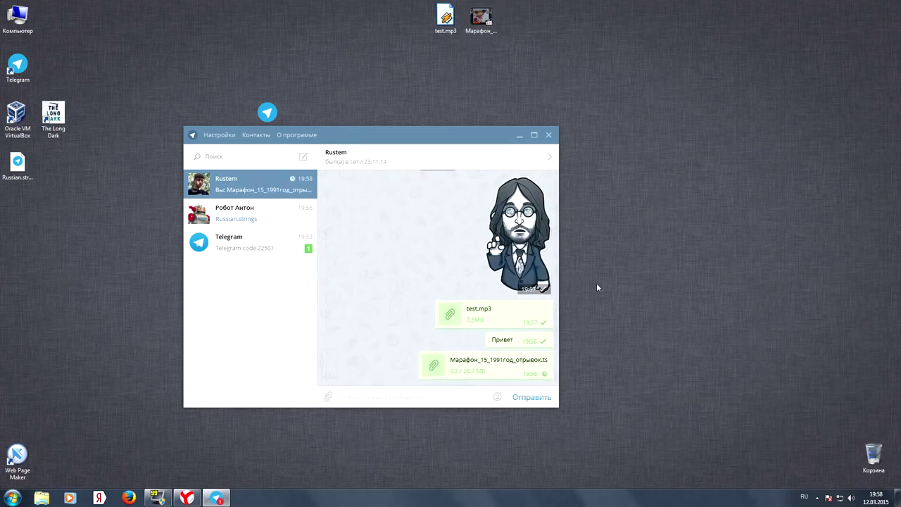